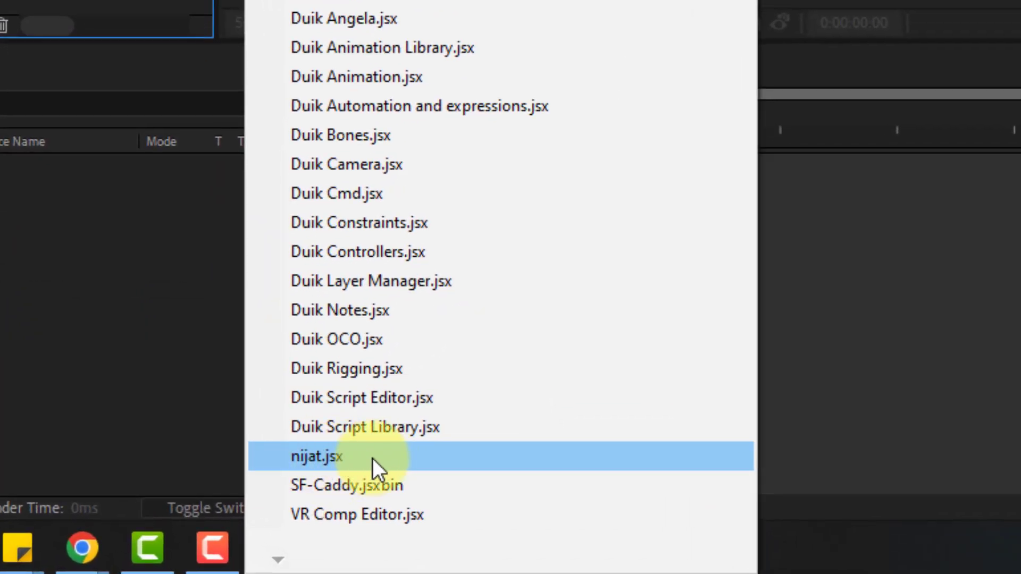
Choose nijat.jsx from the scripts at the bottom of the Window menu
left_click(372, 458)
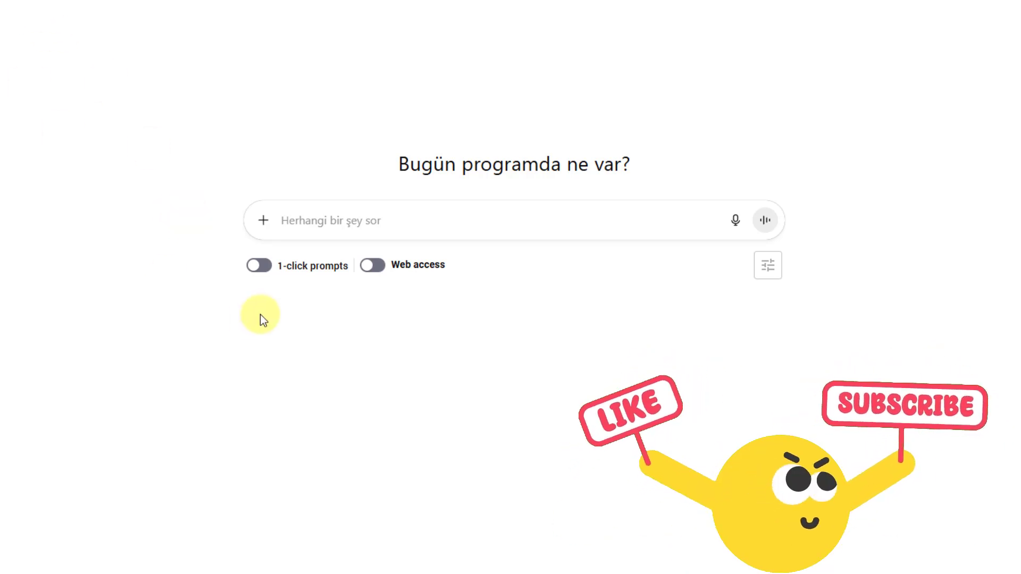
Paste the prepared request for a six-button dockable panel script into ChatGPT's prompt box
left_click(300, 220)
right_click(300, 220)
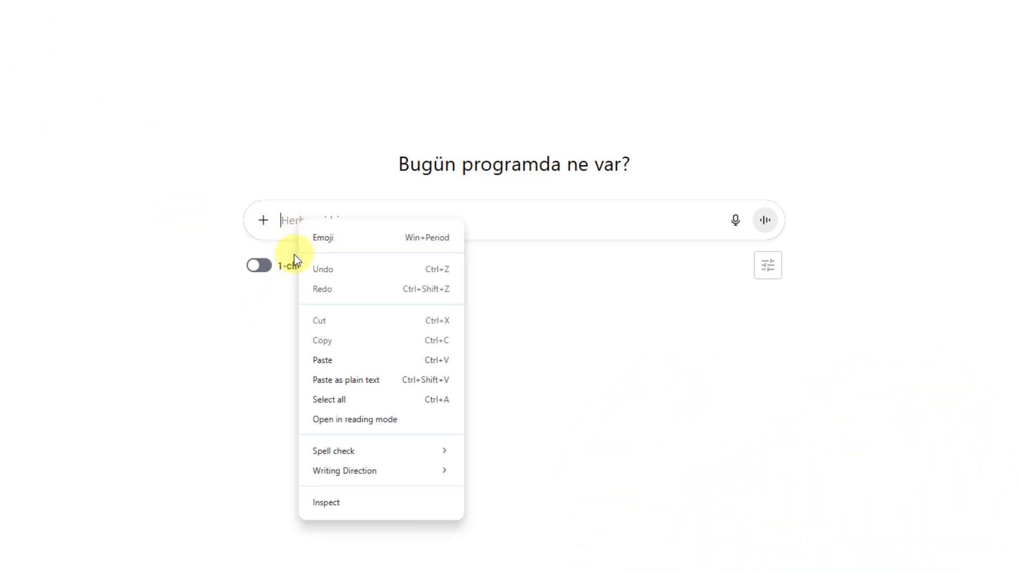
left_click(320, 357)
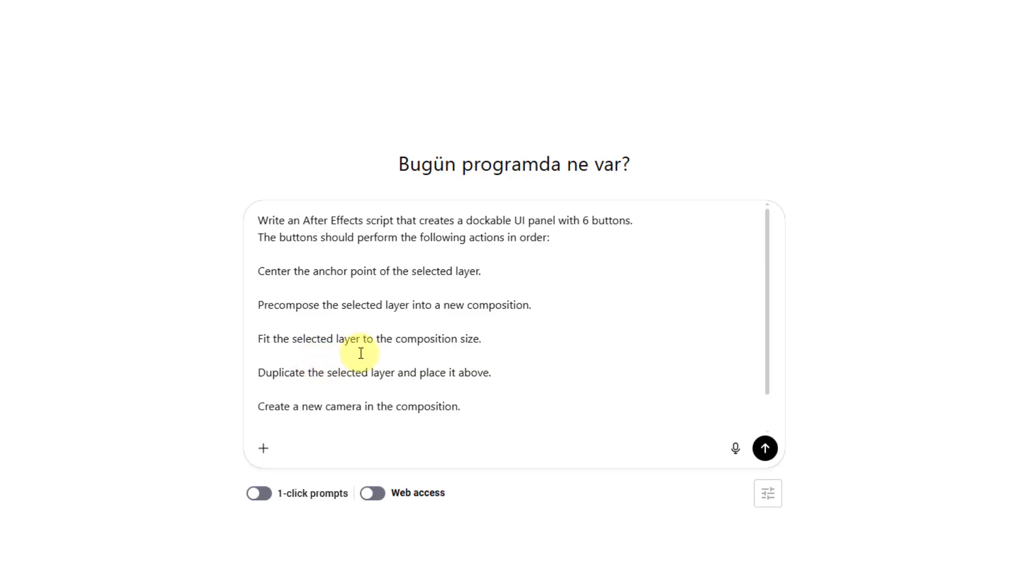
scroll(362, 353, "down", 2)
scroll(369, 353, "up", 2)
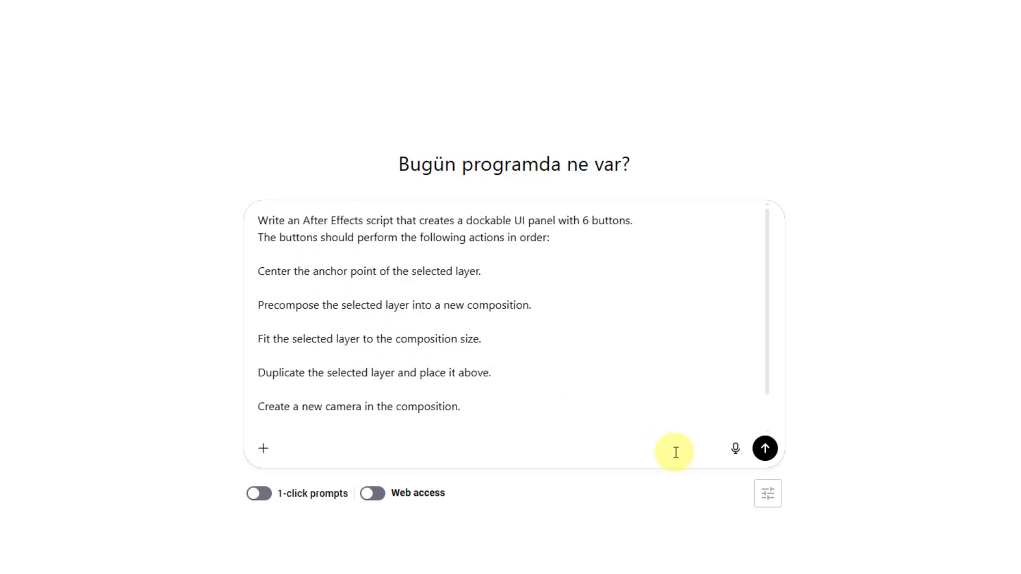
Send the request and review ChatGPT's returned ExtendScript panel code
left_click(765, 449)
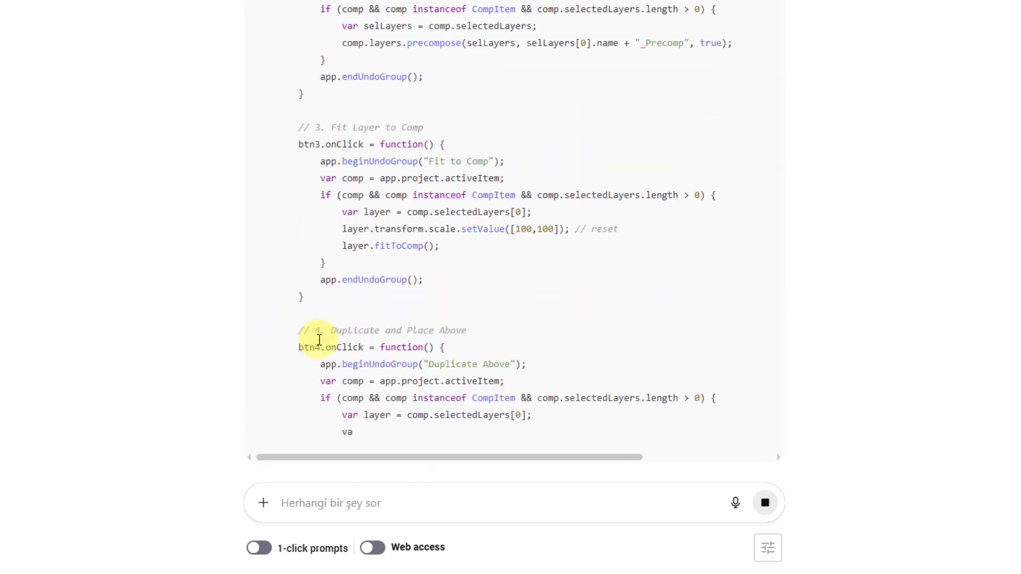
scroll(296, 209, "down", 1)
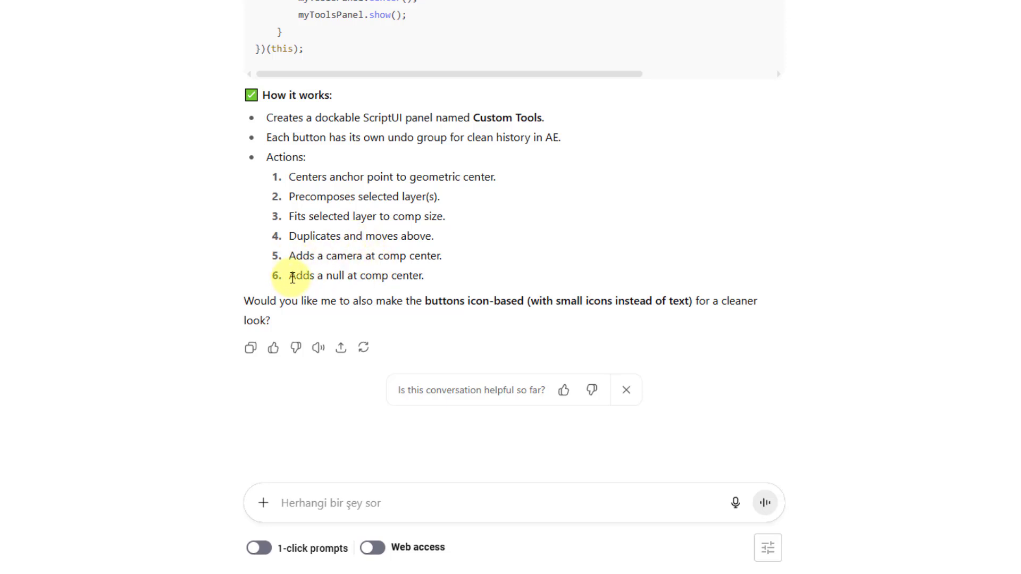
scroll(720, 195, "up", 15)
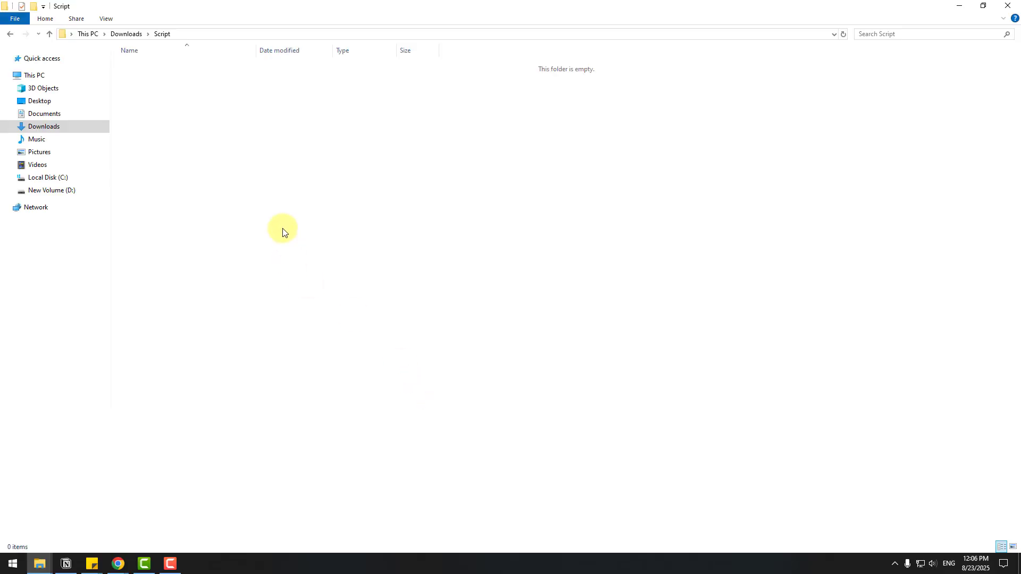
Create a blank New Text Document in the Script folder and open it
right_click(283, 230)
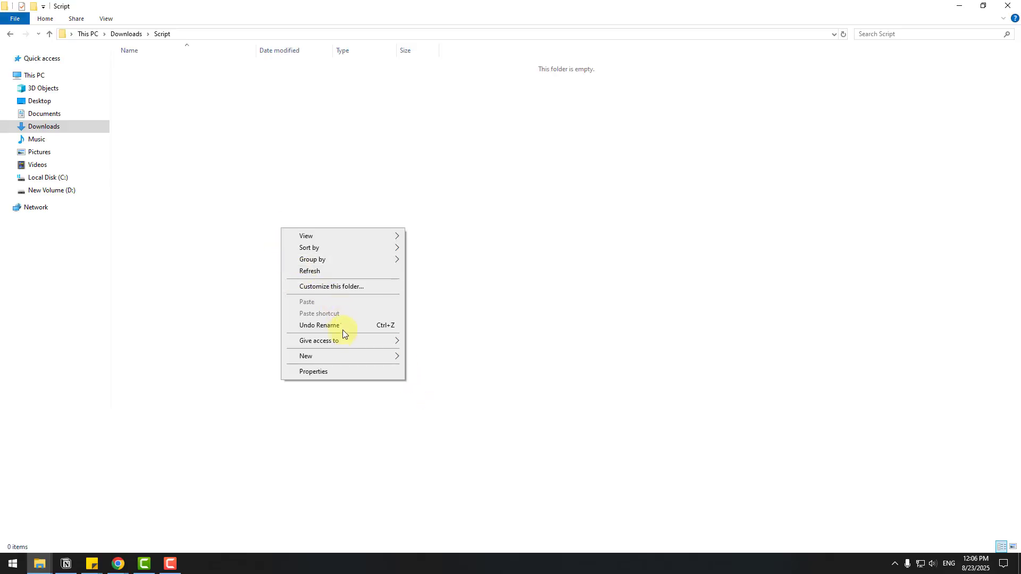
mouse_move(344, 358)
left_click(450, 431)
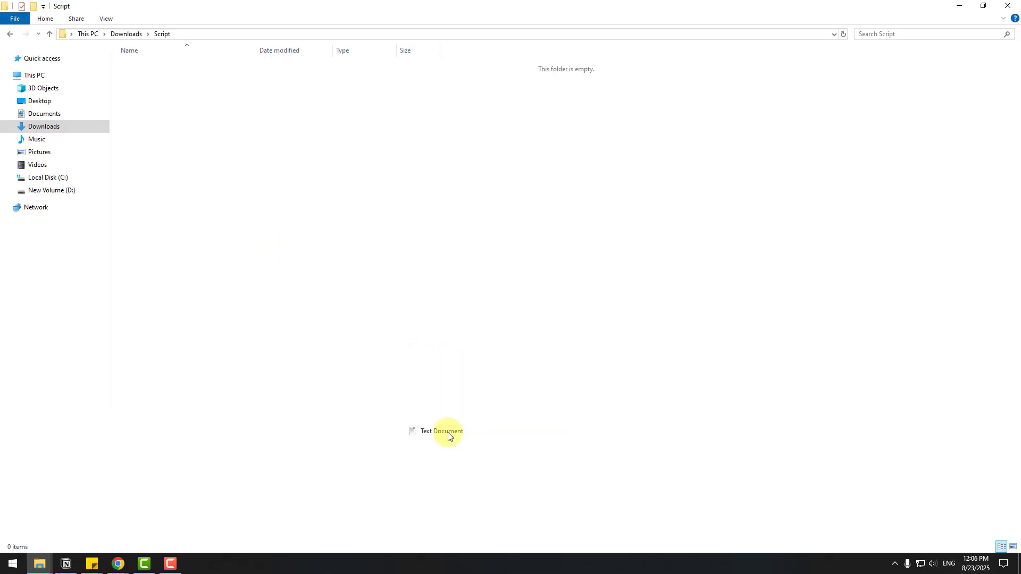
left_click(212, 117)
double_click(171, 64)
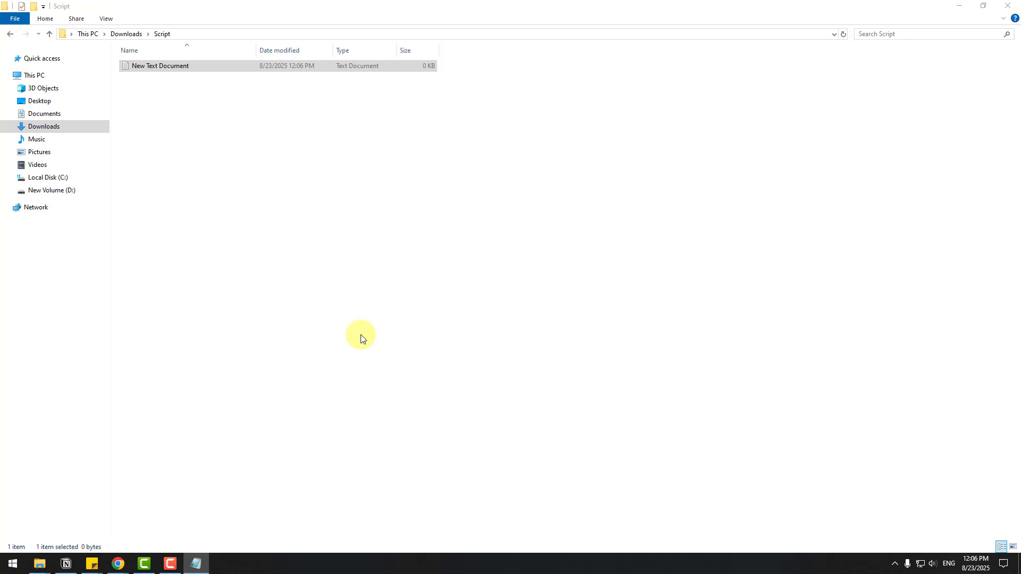
Maximize Notepad and paste the copied panel script into the document
double_click(314, 265)
right_click(260, 186)
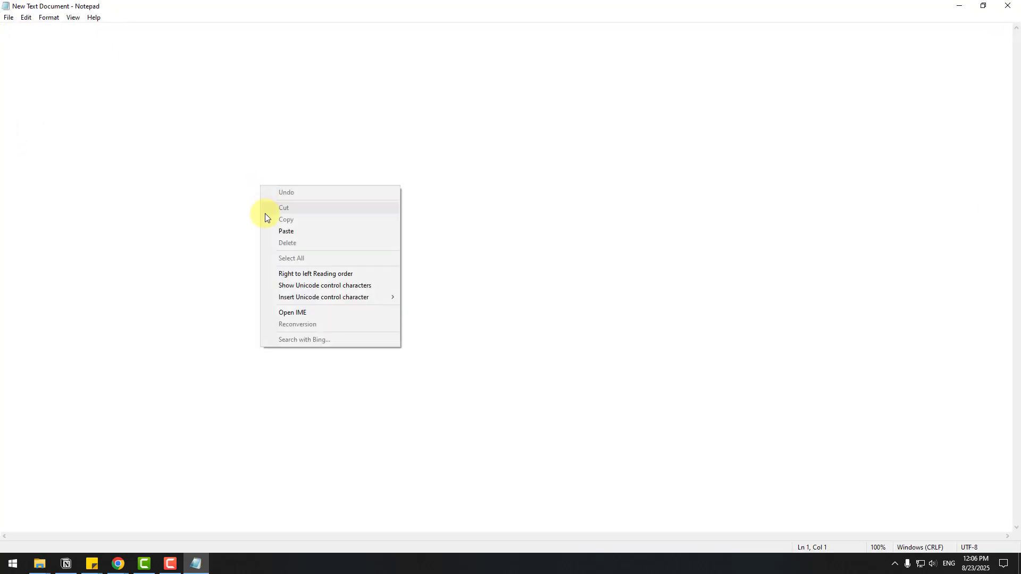
left_click(290, 231)
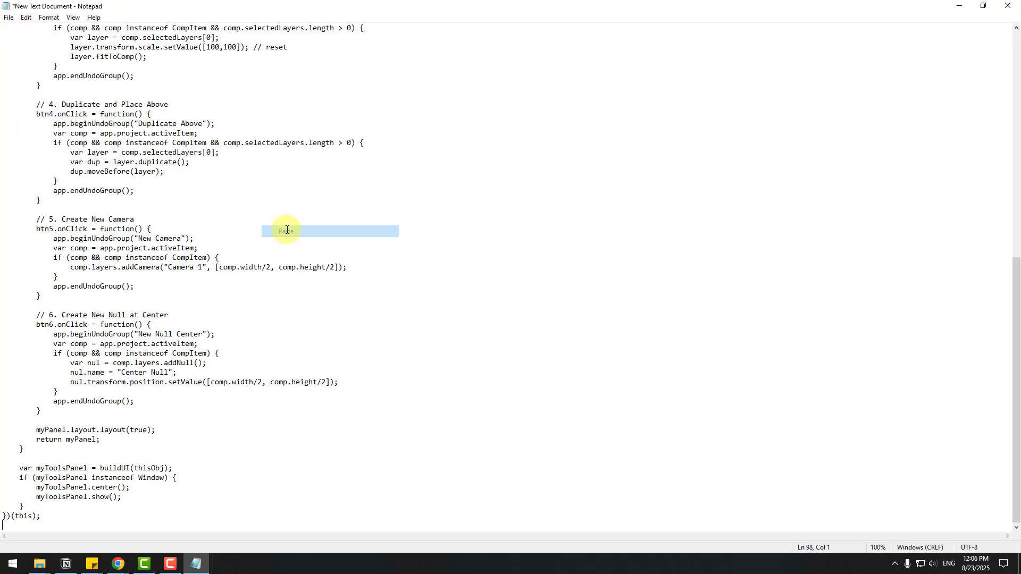
Save the script as nijat.jsx with the file type set to All Files
left_click(9, 18)
left_click(38, 79)
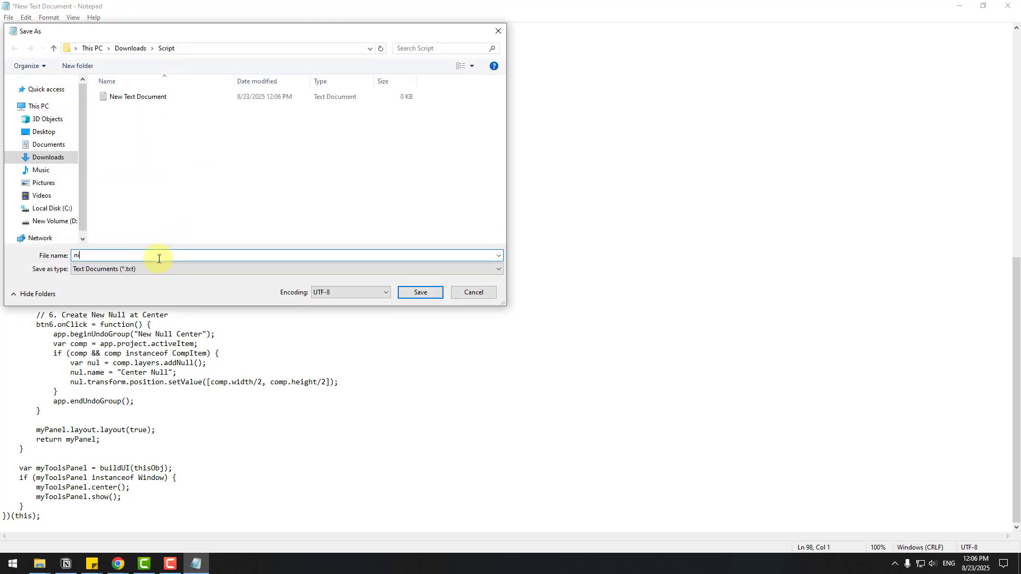
left_click(78, 269)
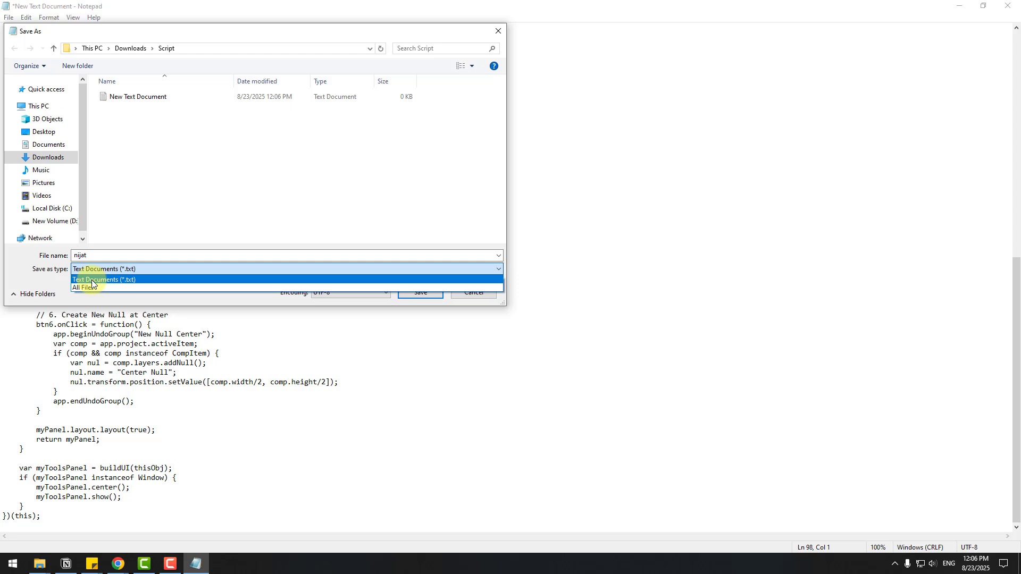
left_click(90, 288)
left_click(101, 257)
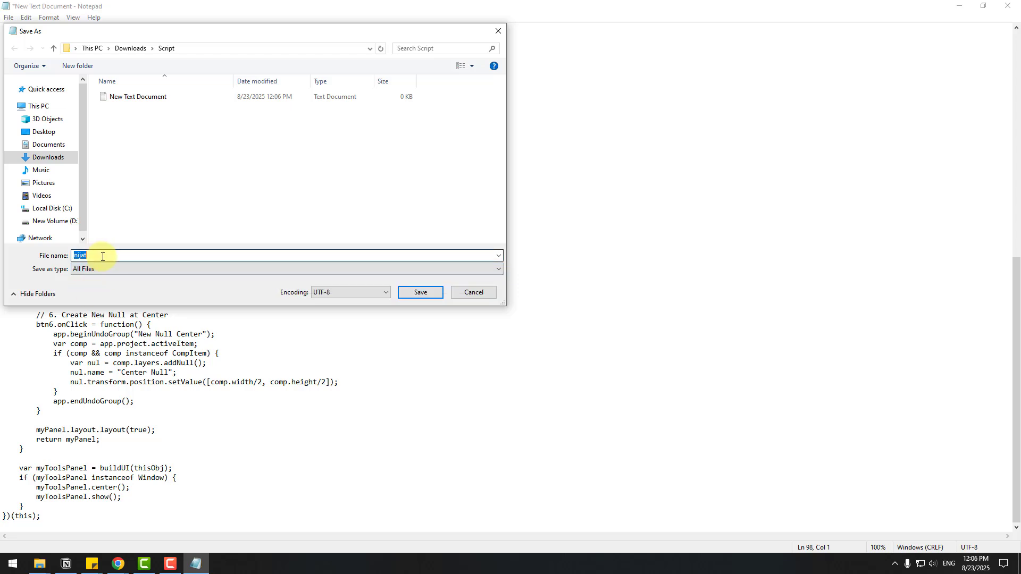
left_click(103, 257)
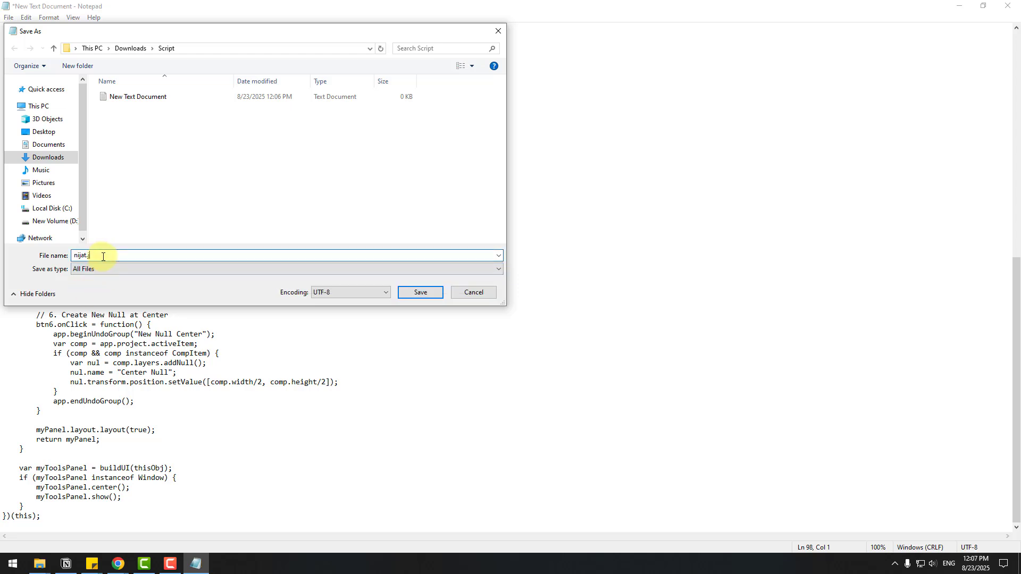
left_click(412, 291)
Close Notepad and paste nijat.jsx into After Effects 2023's ScriptUI Panels folder, approving administrator access
left_click(1005, 7)
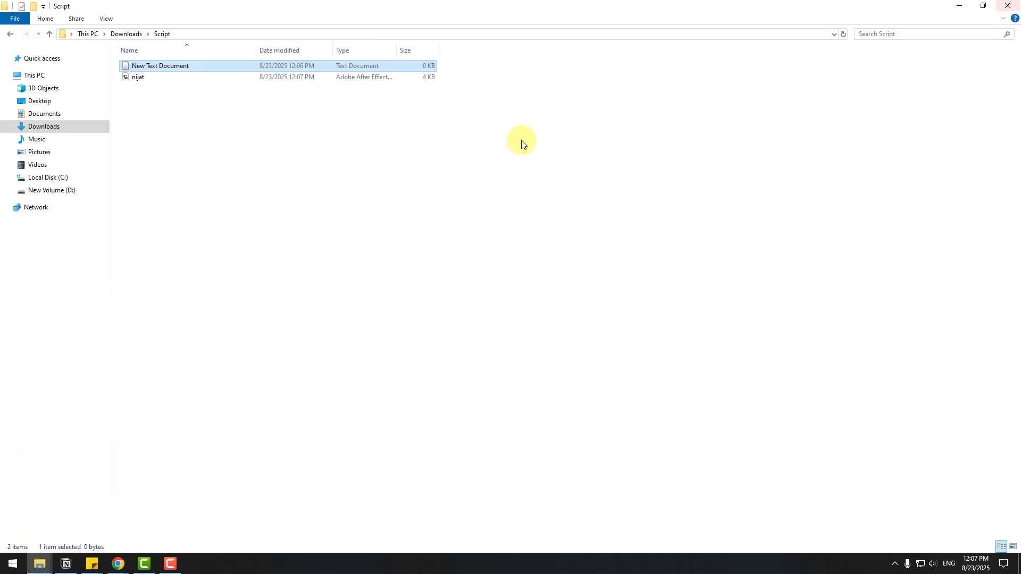
left_click(134, 79)
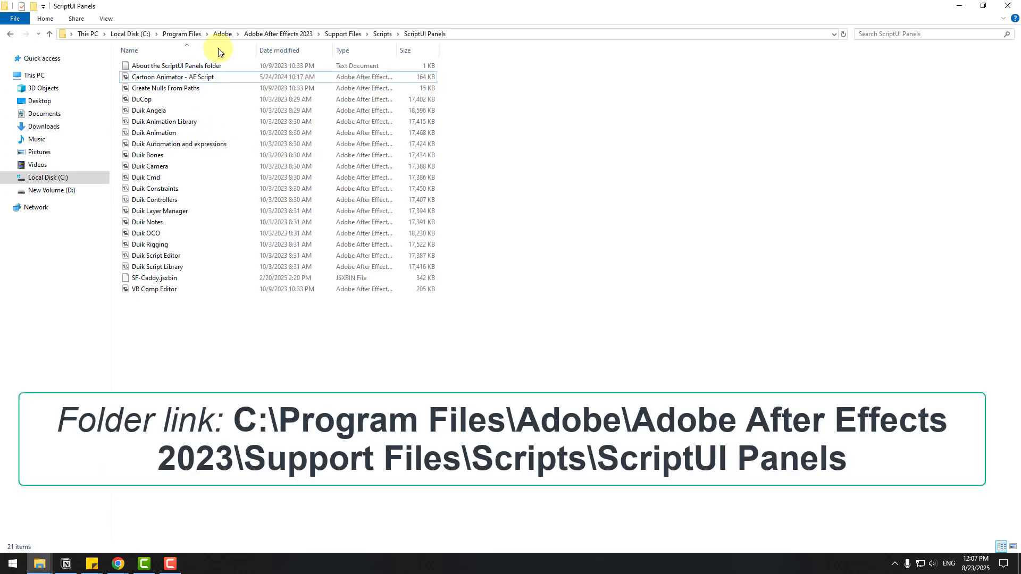
right_click(229, 352)
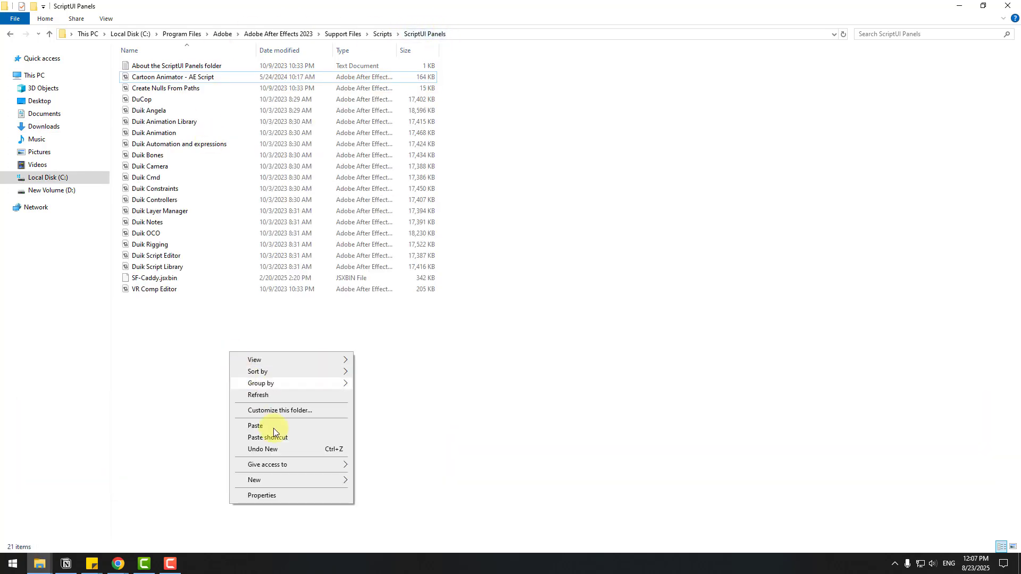
left_click(276, 426)
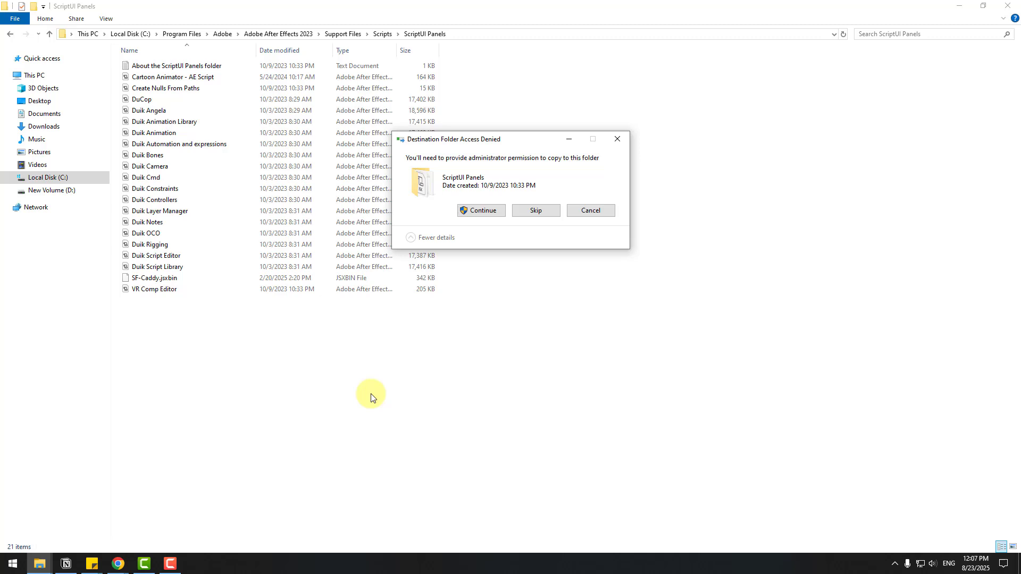
left_click(481, 213)
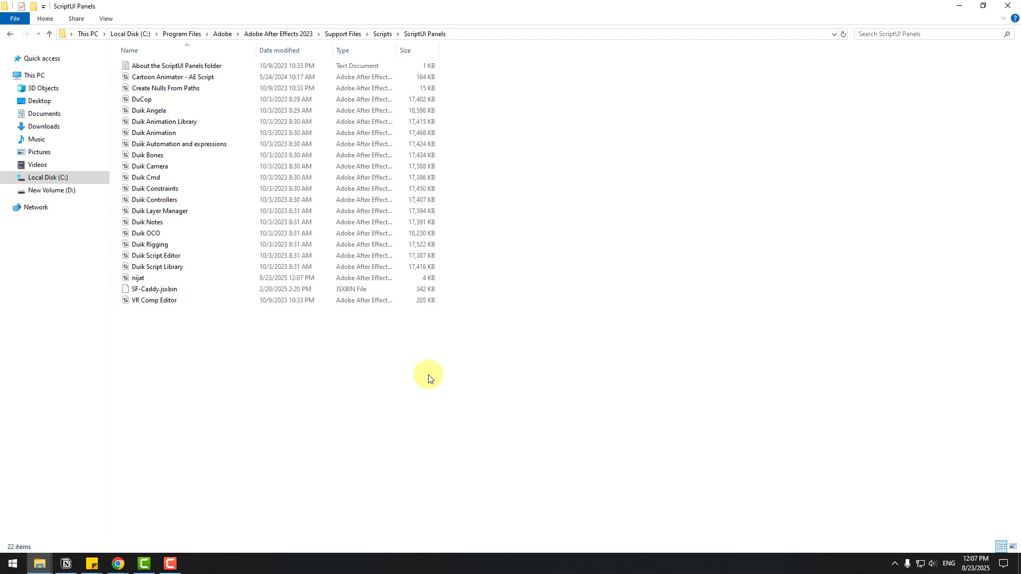
key("alt+Tab")
Open nijat.jsx from the Window menu, then centre and shrink the floating panel
left_click(203, 18)
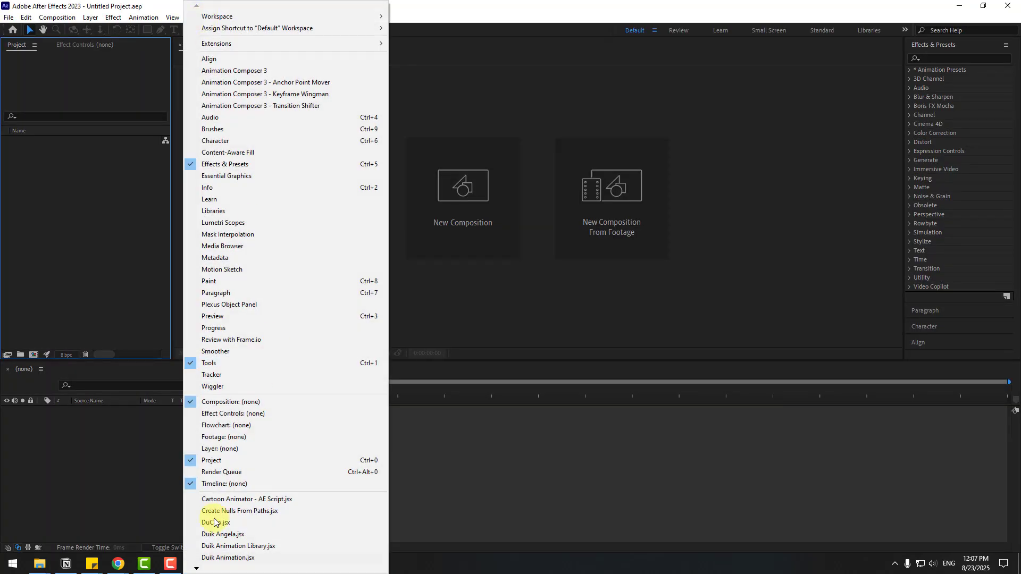
mouse_move(196, 569)
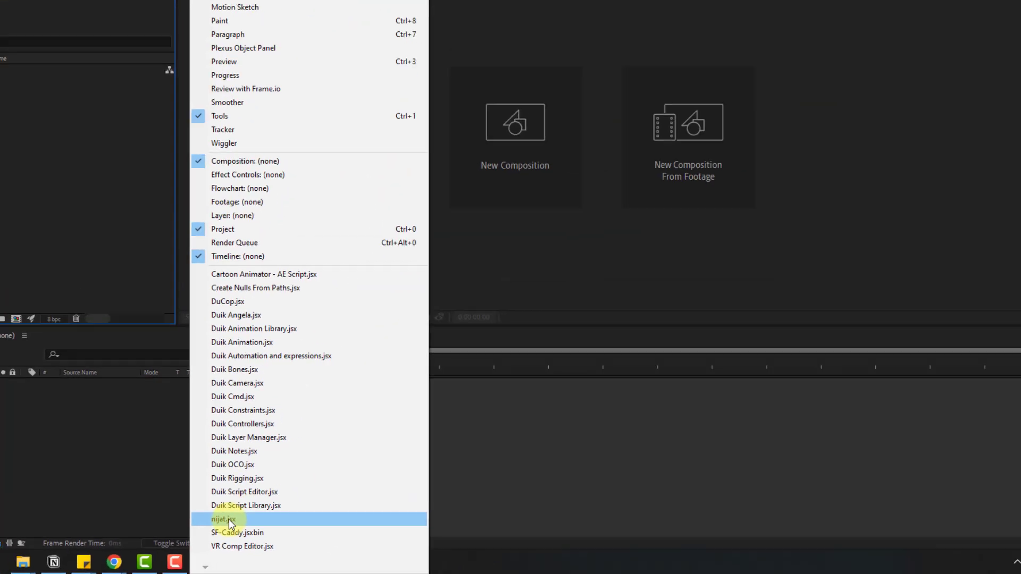
left_click(365, 457)
left_click_drag(201, 78, 667, 396)
left_click_drag(758, 385, 560, 355)
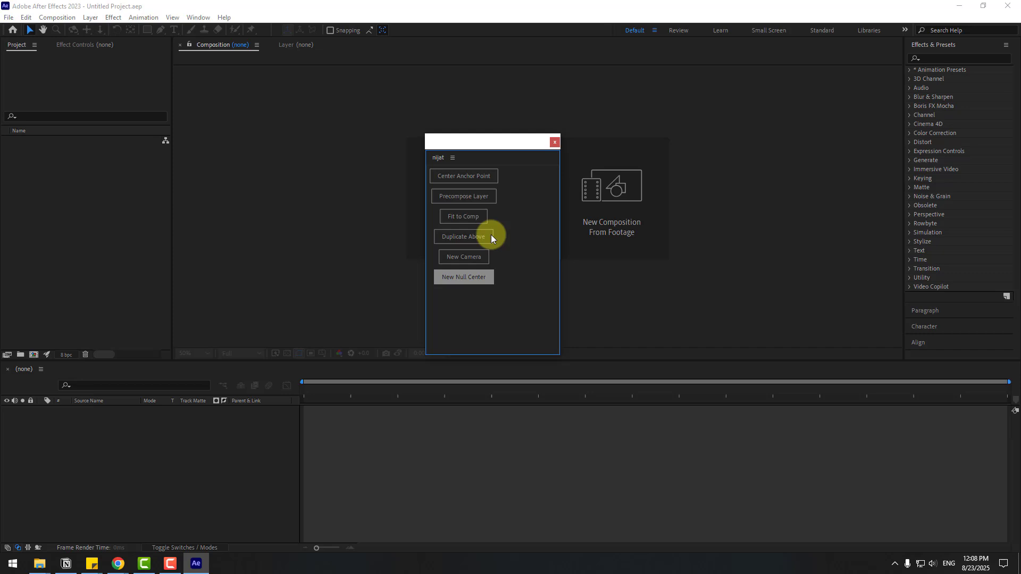
Draw a grey rectangle shape layer near the canvas centre
left_click_drag(474, 143, 619, 136)
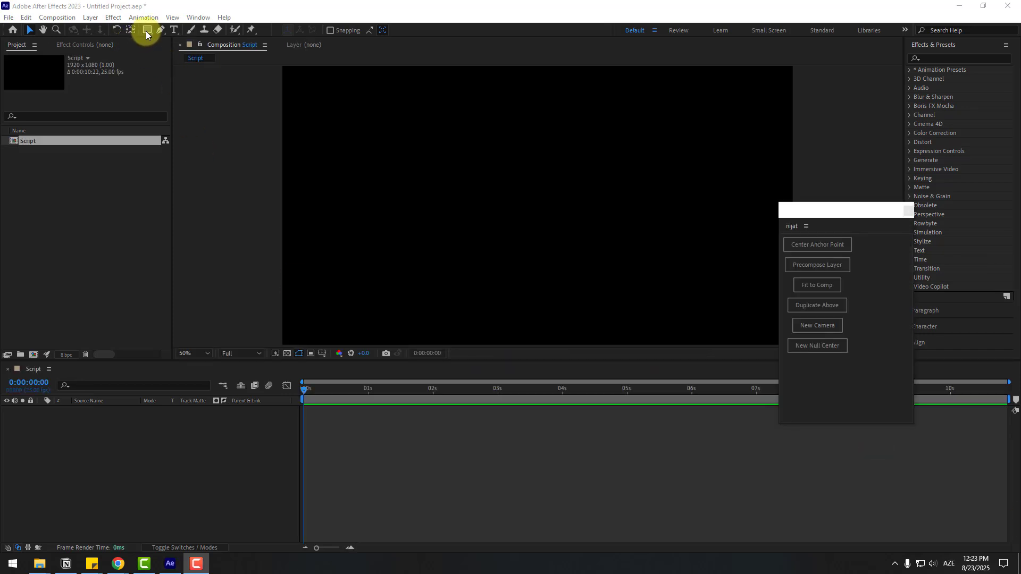
left_click(146, 31)
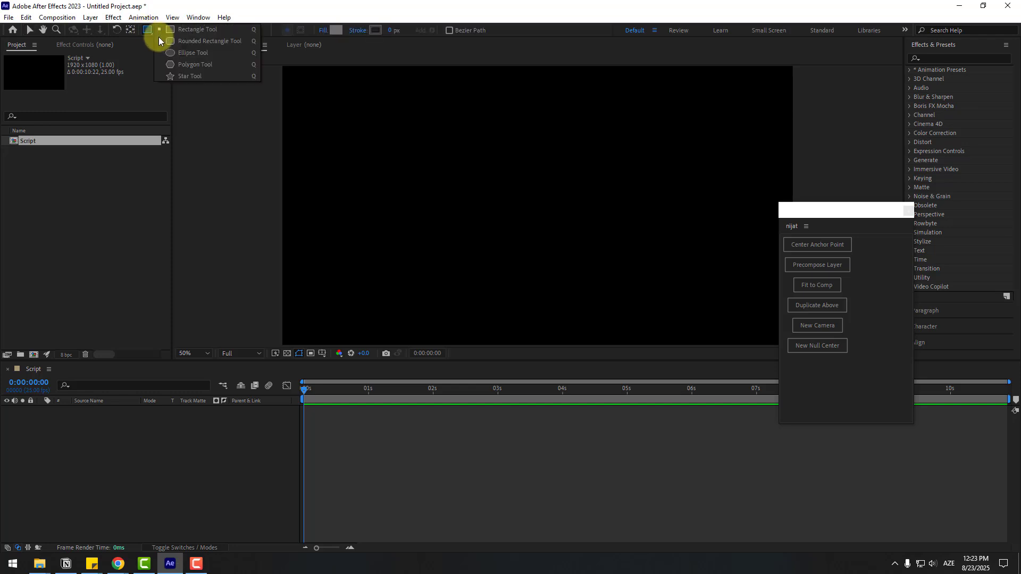
left_click(181, 32)
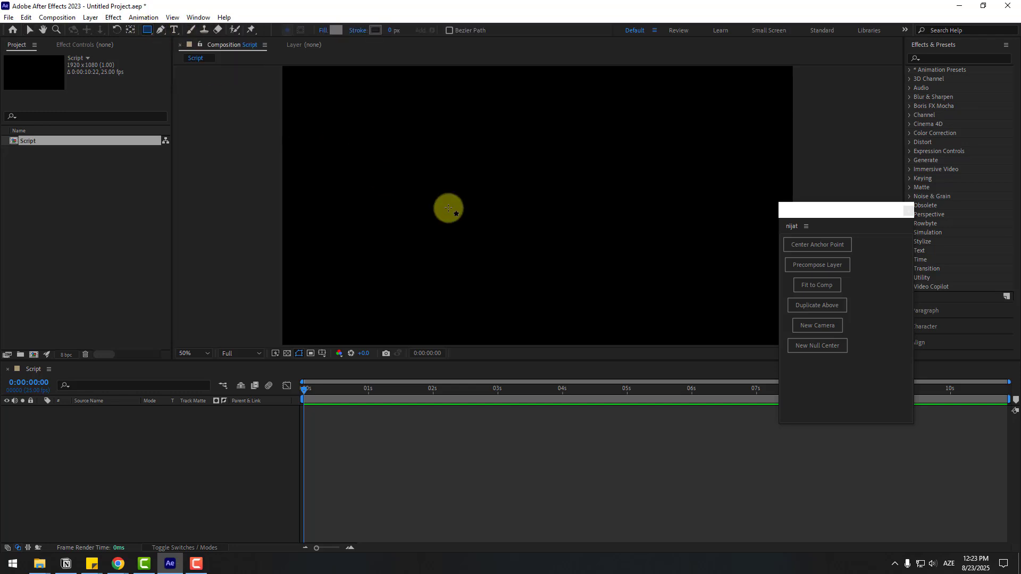
left_click_drag(482, 159, 609, 259)
left_click(29, 30)
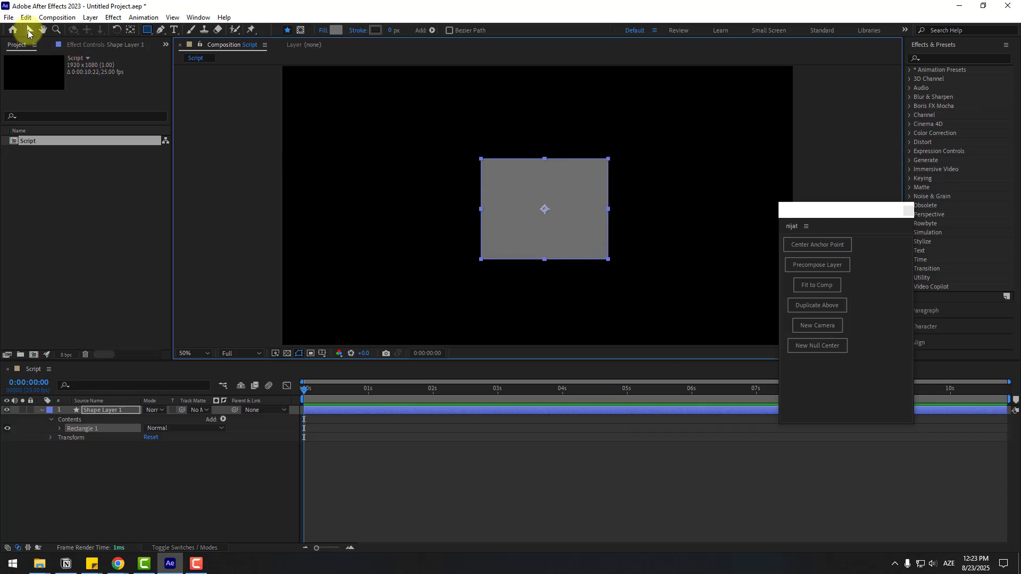
left_click(118, 456)
left_click(101, 410)
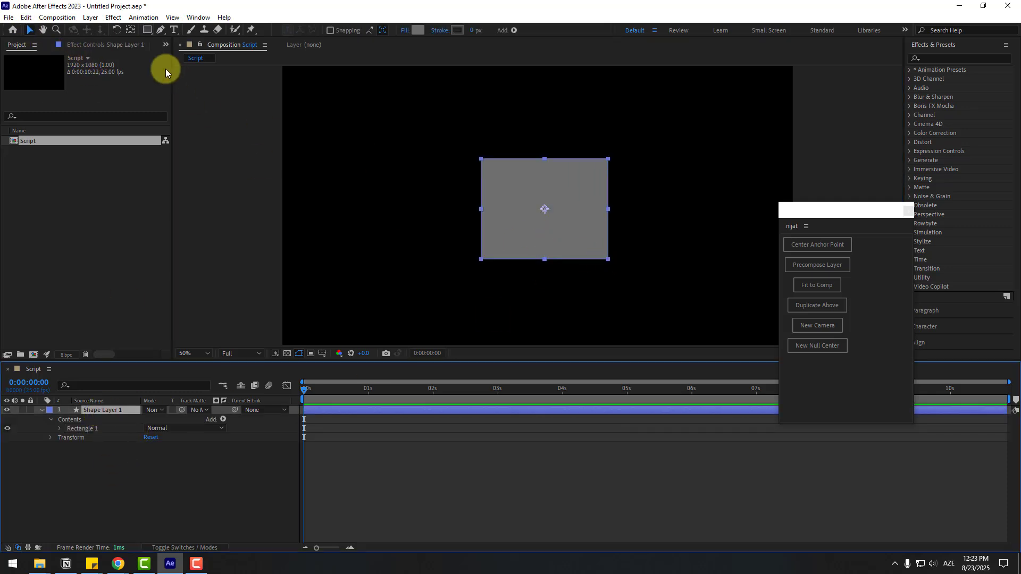
Drag the rectangle's anchor point toward its lower-left corner with the Pan Behind tool
left_click(128, 31)
left_click_drag(543, 208, 496, 246)
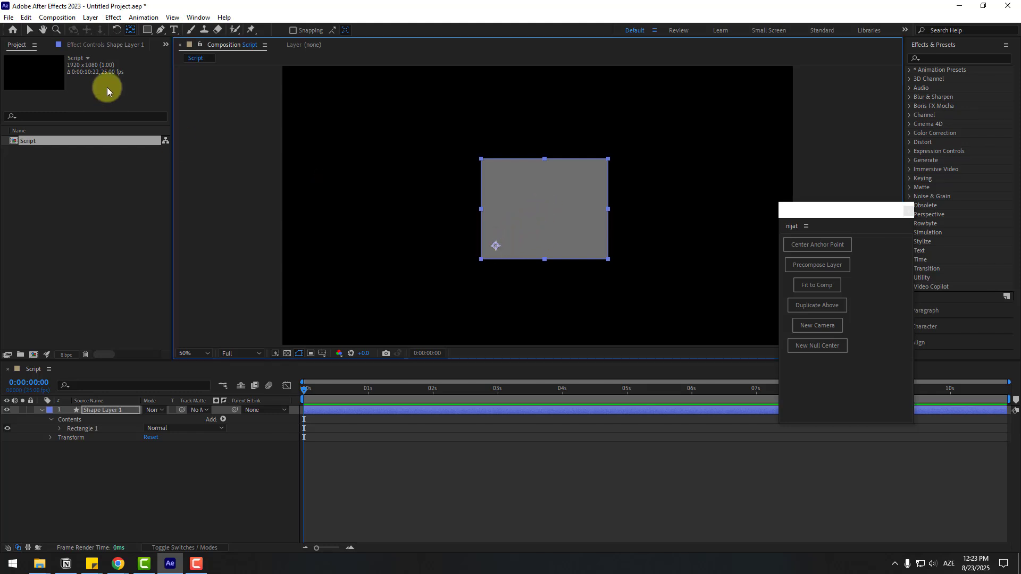
left_click(29, 32)
left_click(301, 471)
left_click(528, 221)
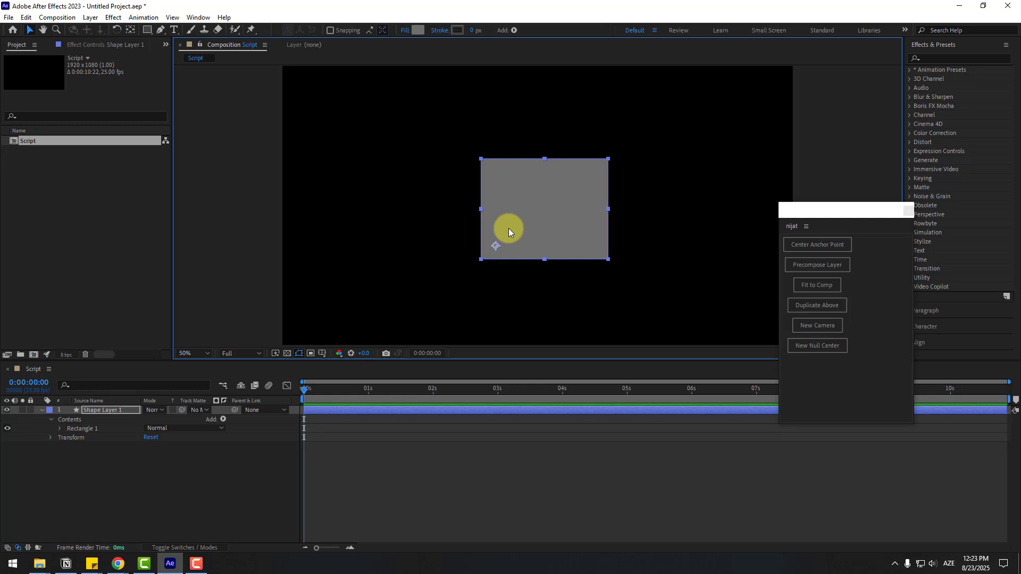
left_click_drag(800, 218, 773, 200)
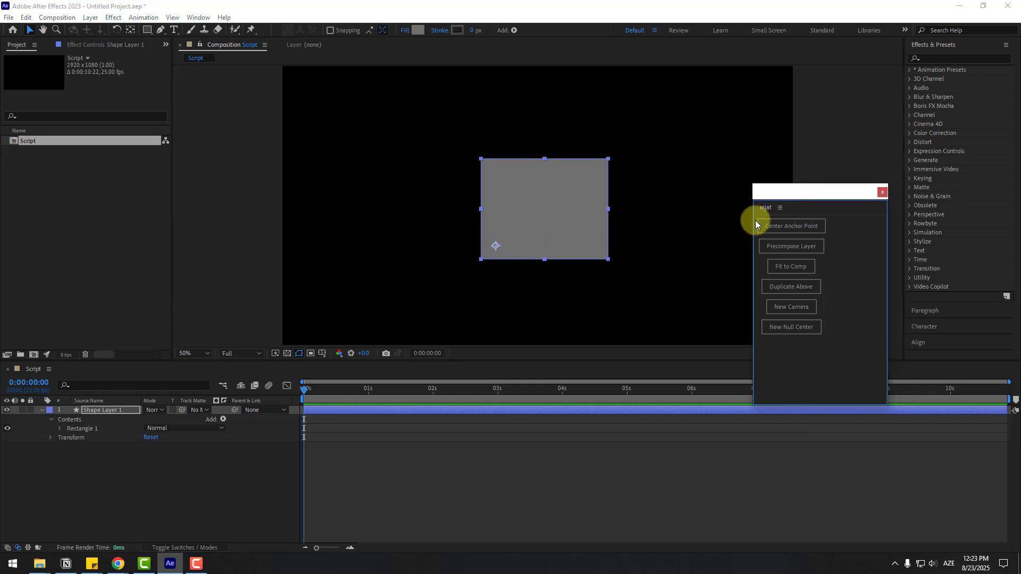
Apply nijat's Center Anchor Point and Precompose Layer, then add the video footage to Script
left_click(801, 229)
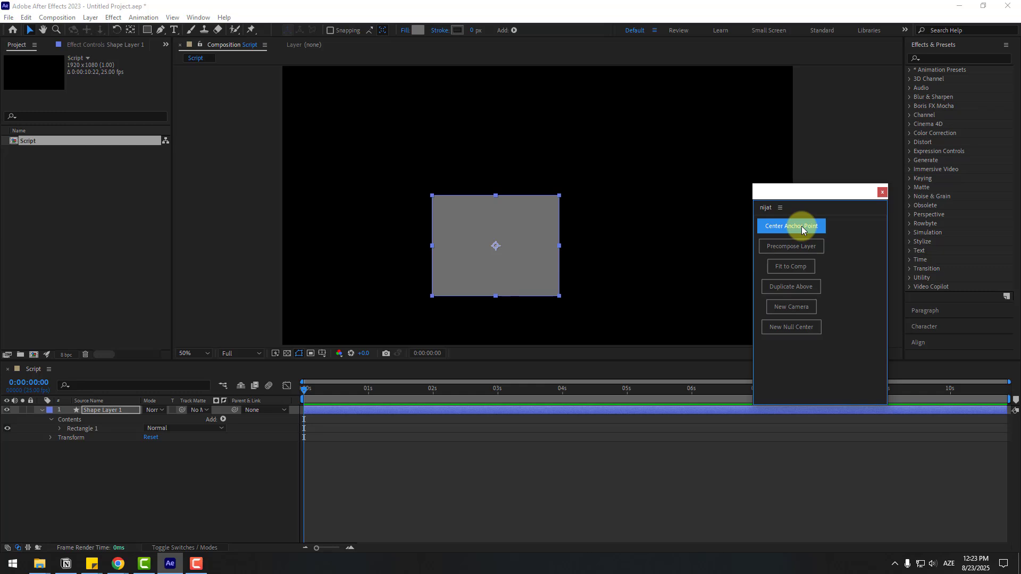
left_click(773, 246)
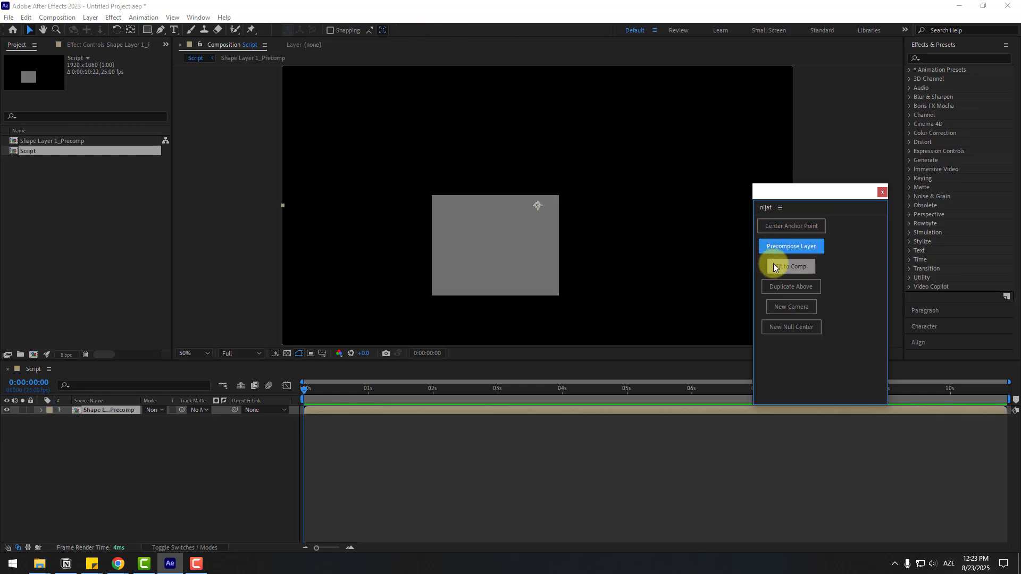
double_click(112, 410)
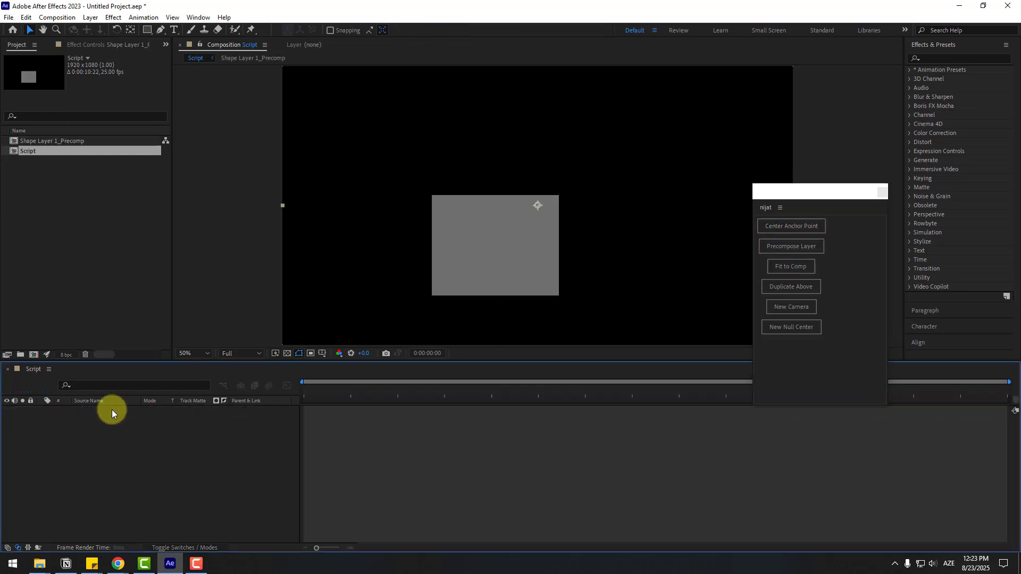
left_click(487, 290)
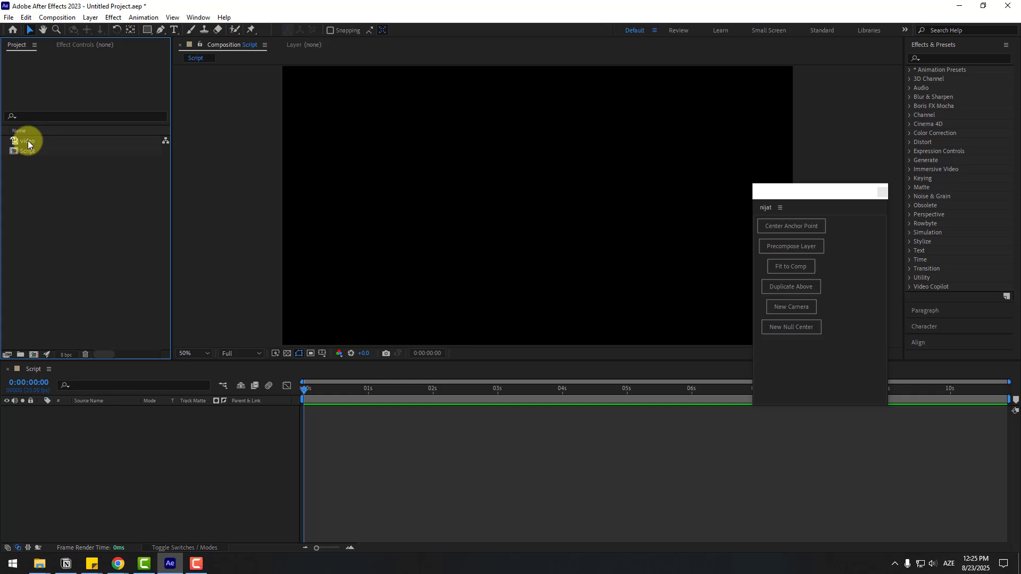
left_click_drag(28, 142, 122, 450)
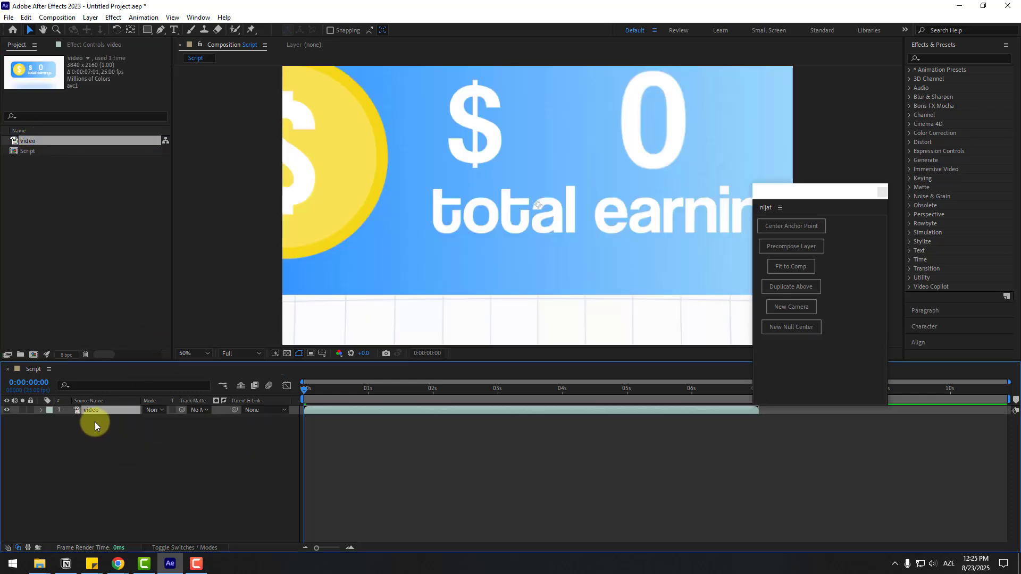
Scrub the video layer's Scale to 19%, then apply Fit to Comp from the nijat panel
key("s")
left_click_drag(159, 418, 125, 433)
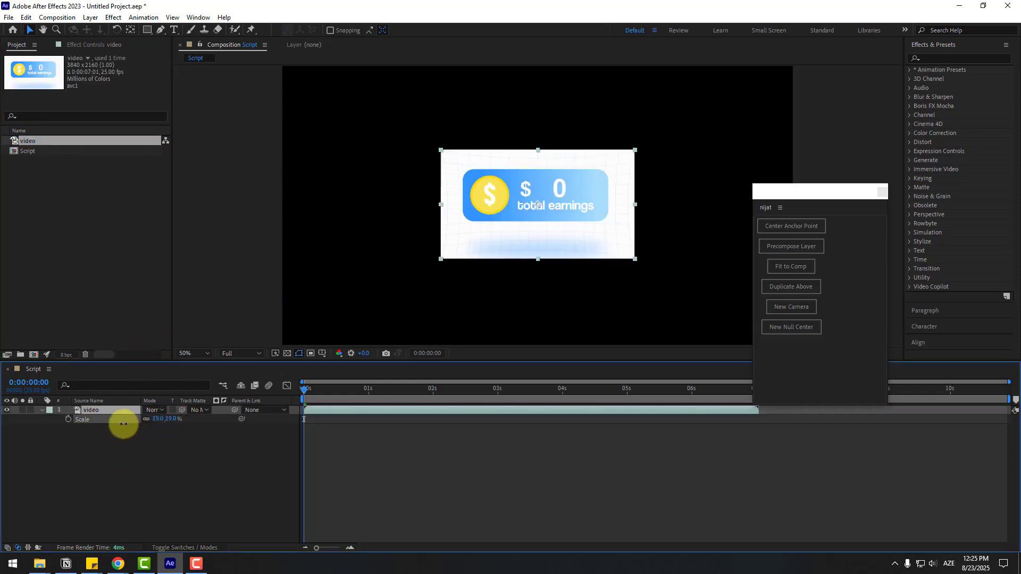
left_click(130, 453)
left_click(101, 413)
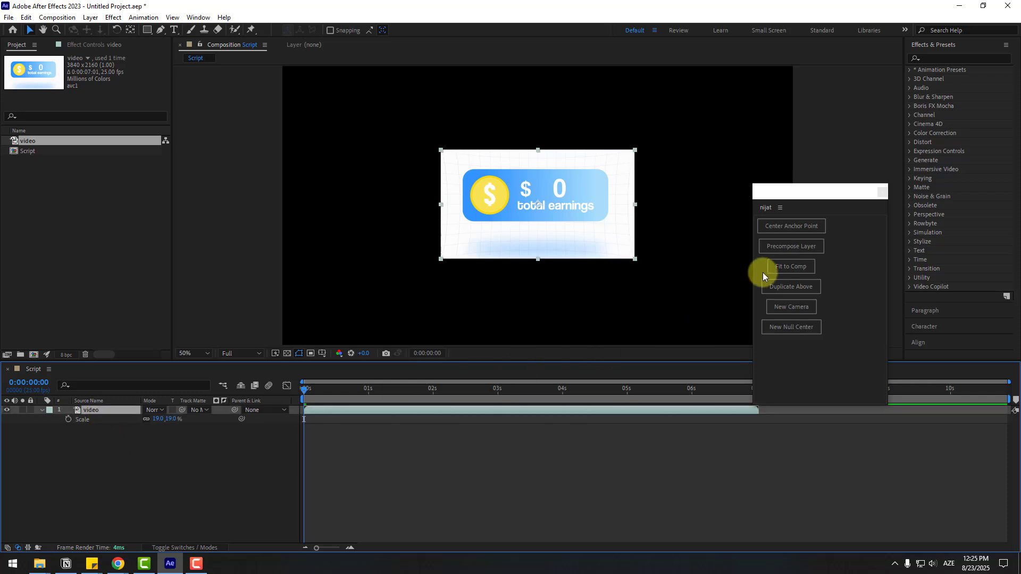
left_click(780, 267)
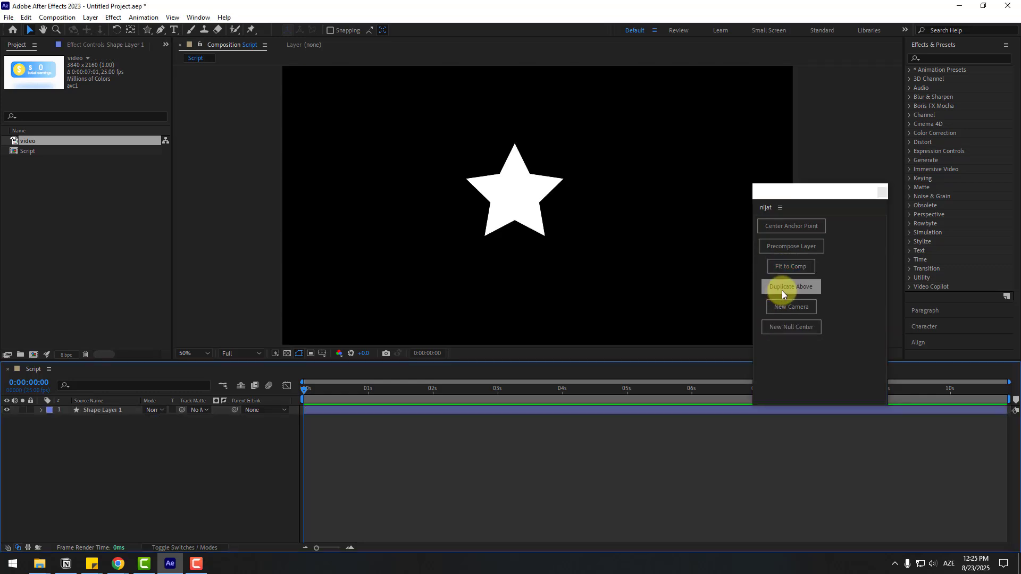
left_click(552, 216)
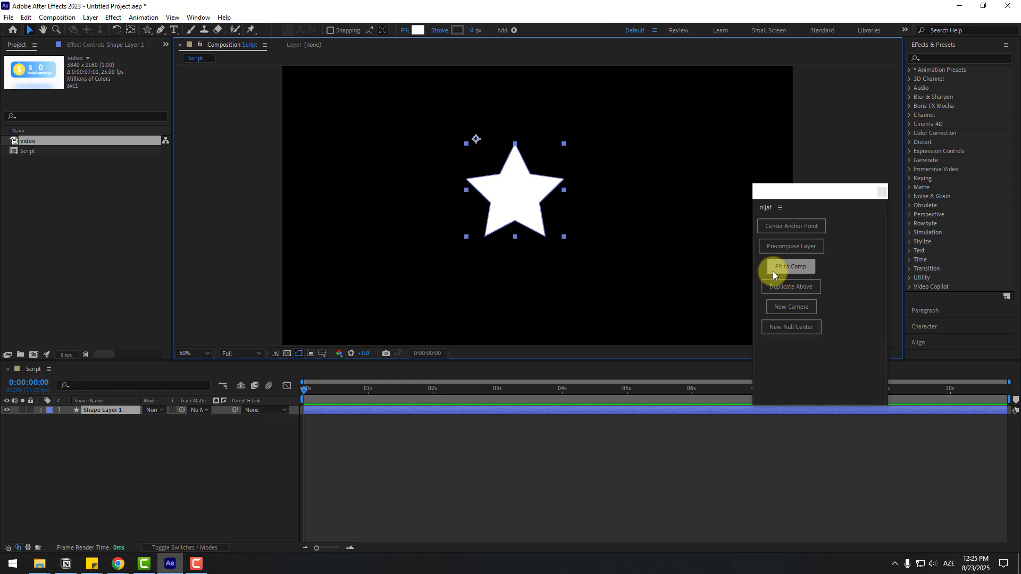
Duplicate the star with Duplicate Above and drag copies right, left, lower middle and top
left_click(777, 287)
left_click_drag(506, 215, 620, 198)
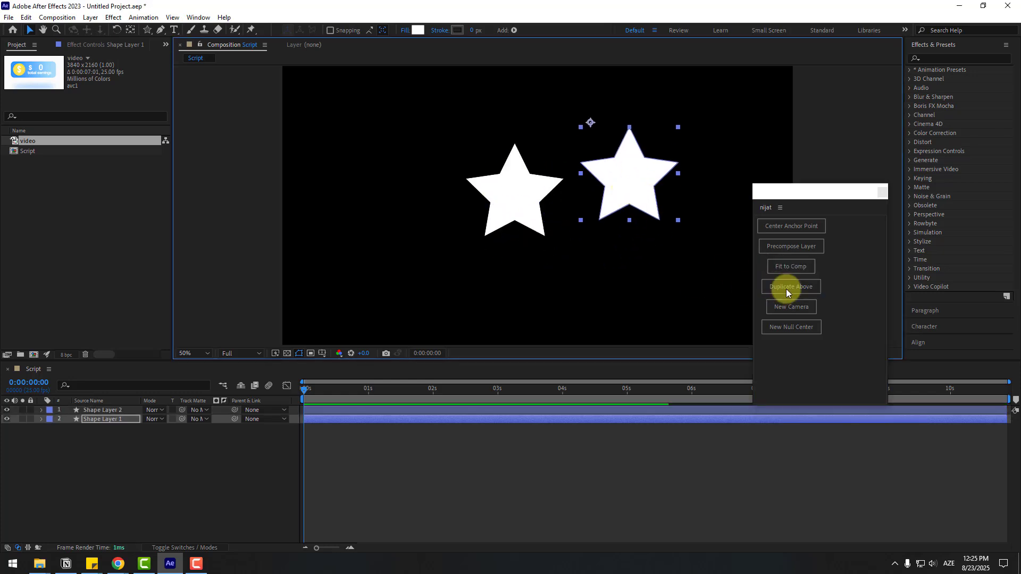
left_click(787, 286)
left_click(785, 287)
left_click_drag(465, 175, 351, 207)
left_click_drag(611, 225, 505, 309)
left_click_drag(574, 137, 433, 84)
left_click_drag(636, 181, 665, 290)
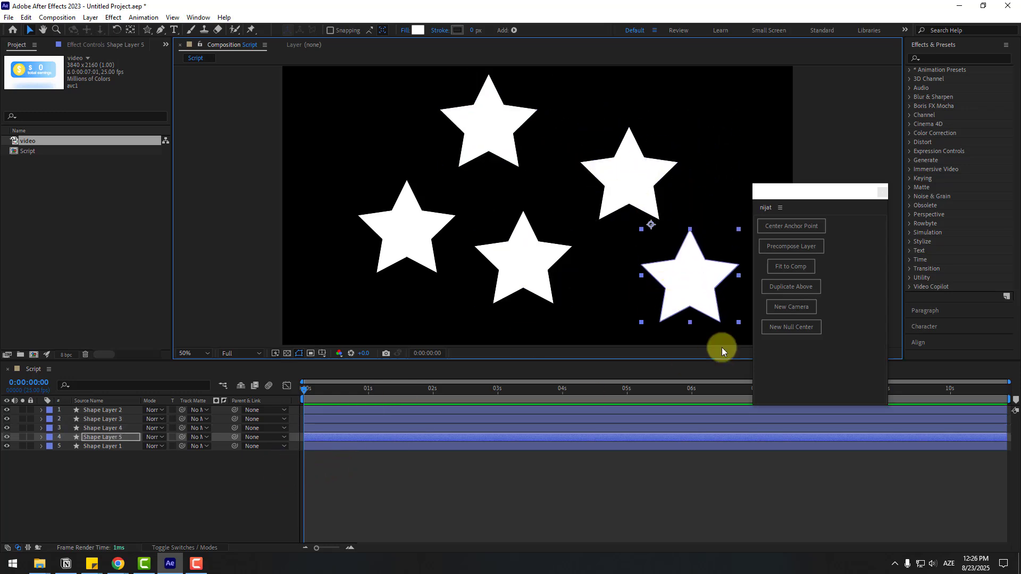
Add Camera 1 from the nijat panel and turn on 3D for all five star layers
left_click(783, 310)
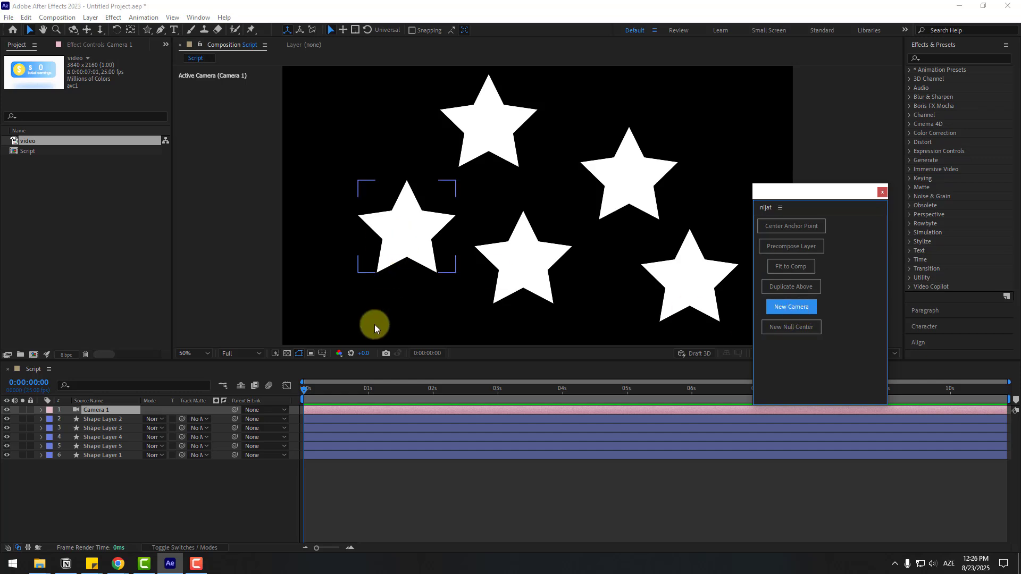
left_click(102, 419)
left_click(102, 455, "shift")
left_click(183, 545)
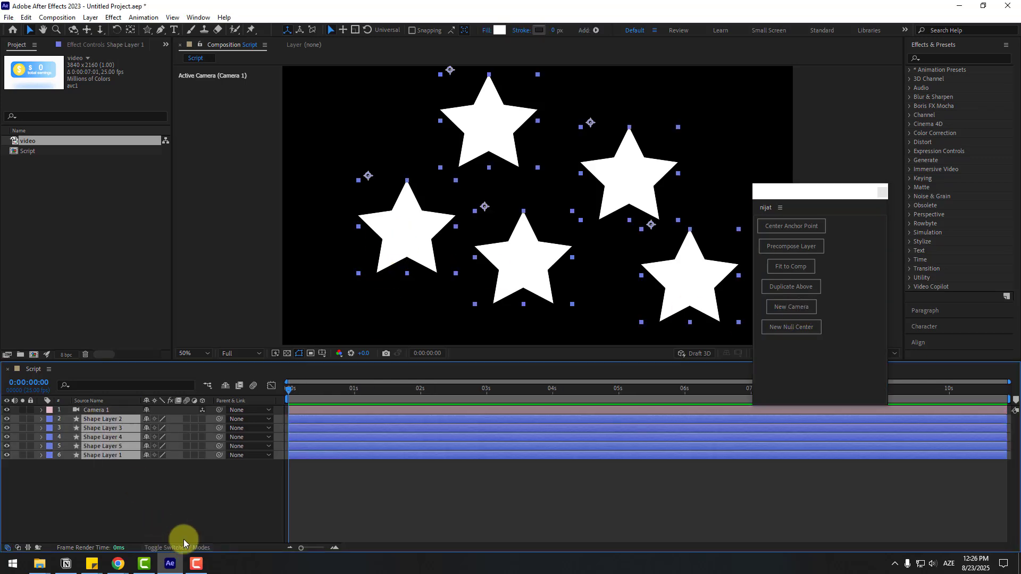
left_click(202, 419)
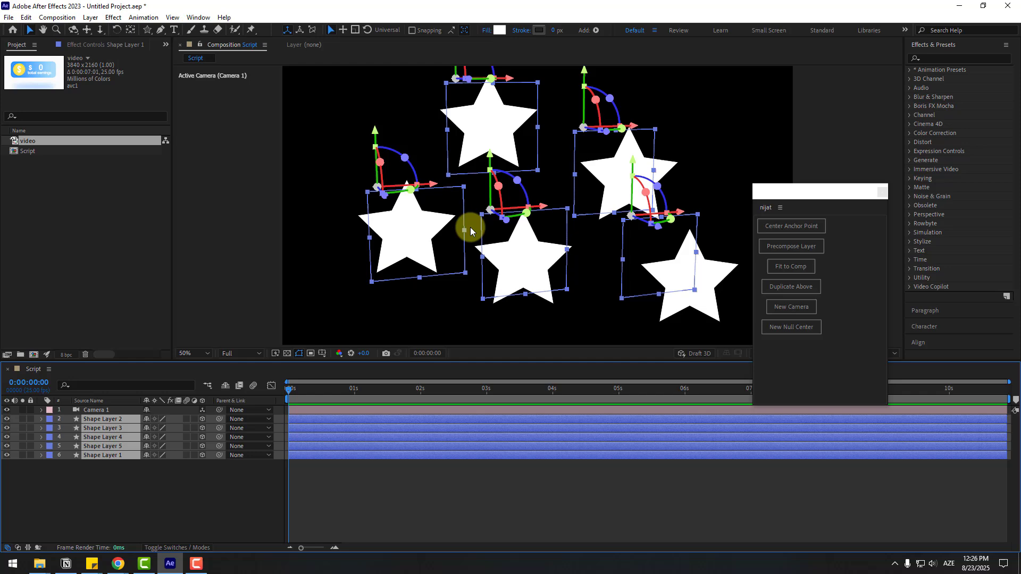
Orbit Camera 1 so the five stars tilt in 3D space
key("c")
left_click_drag(478, 164, 457, 173)
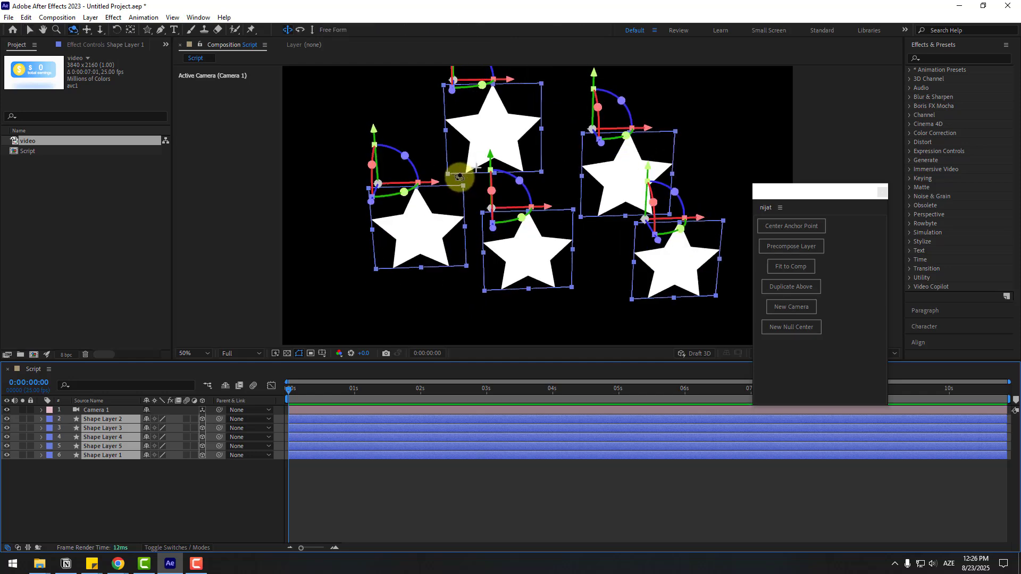
left_click(800, 335)
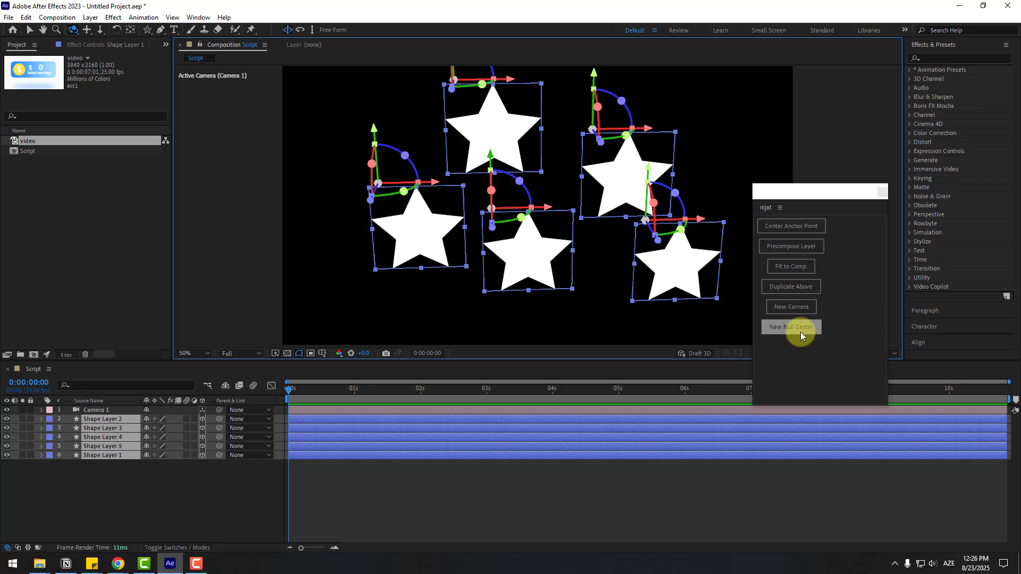
Create a centred Null 1 with the nijat panel and parent Camera 1 to it
left_click(799, 330)
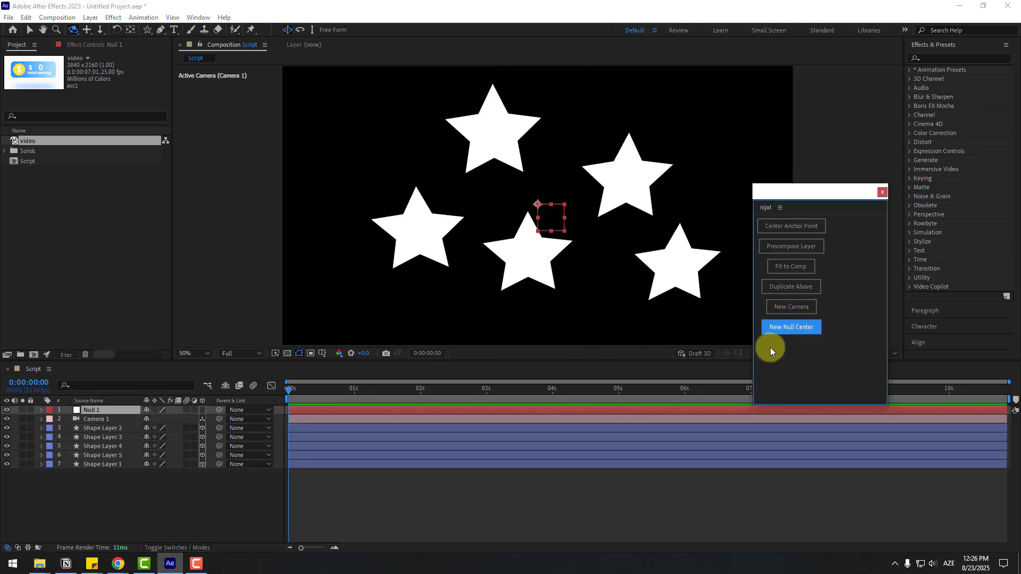
left_click(800, 229)
left_click(96, 422)
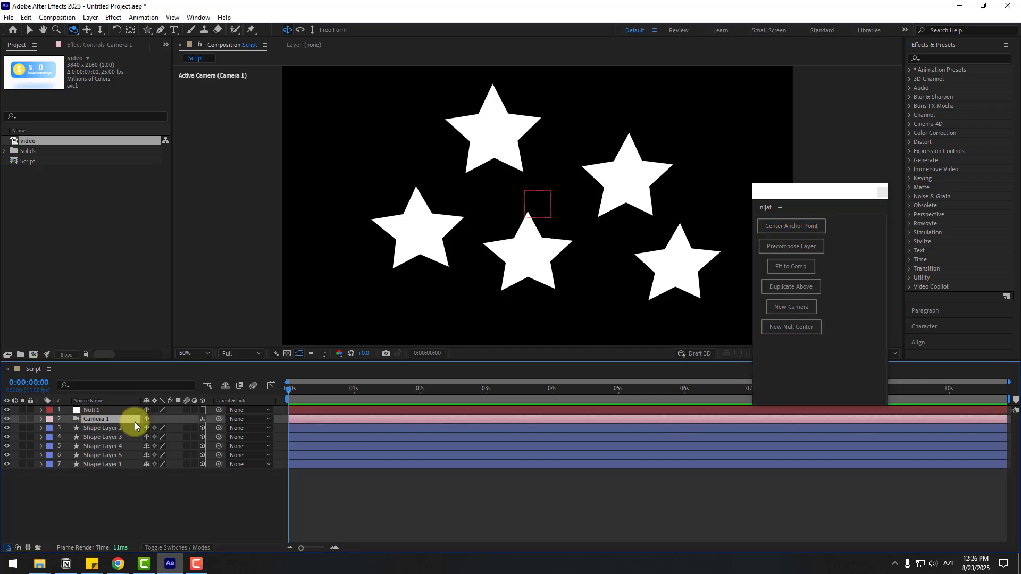
left_click_drag(217, 419, 91, 410)
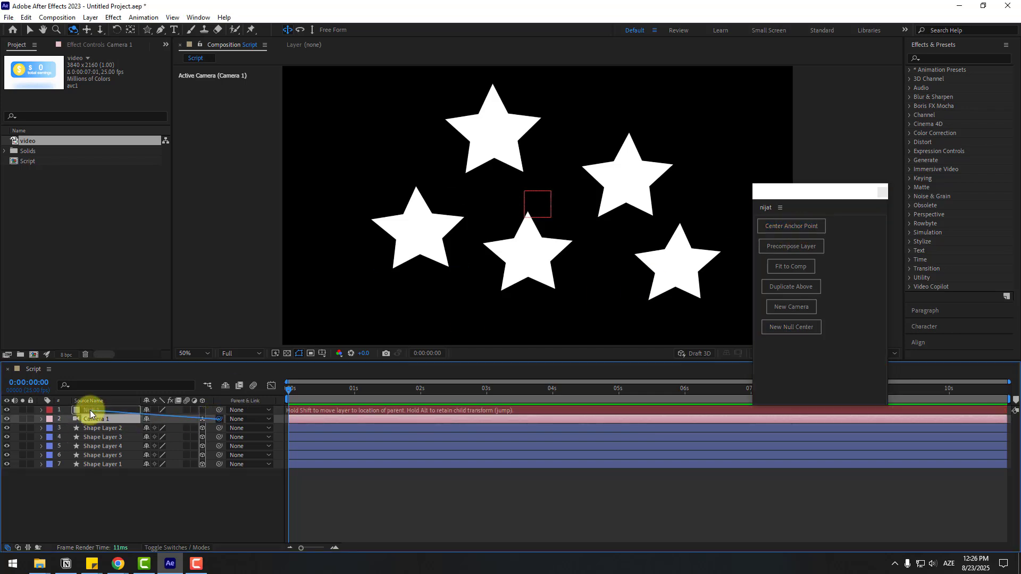
Make Null 1 a 3D layer and scrub its rotation to tilt the stars' view
left_click(203, 410)
left_click(127, 410)
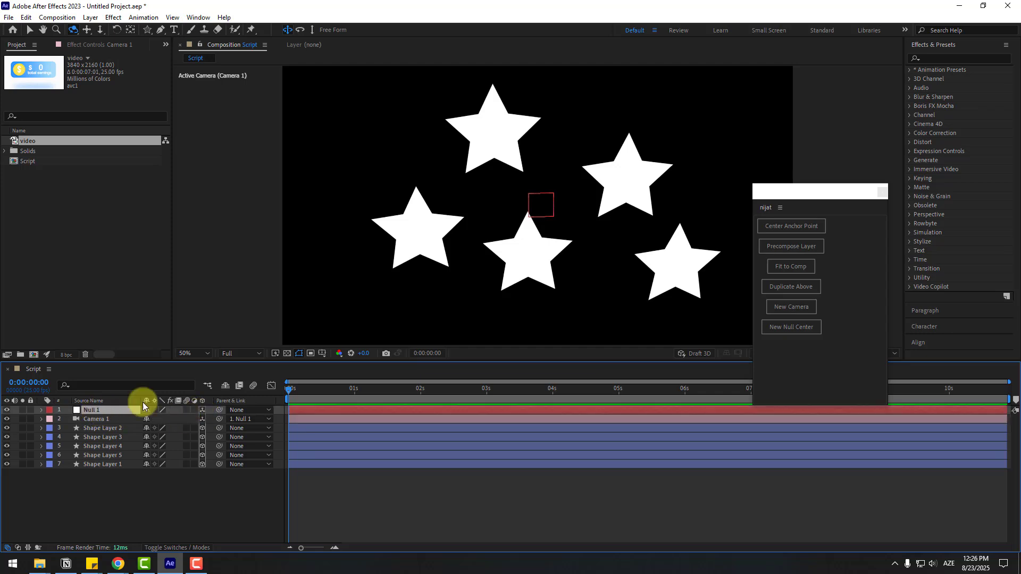
key("r")
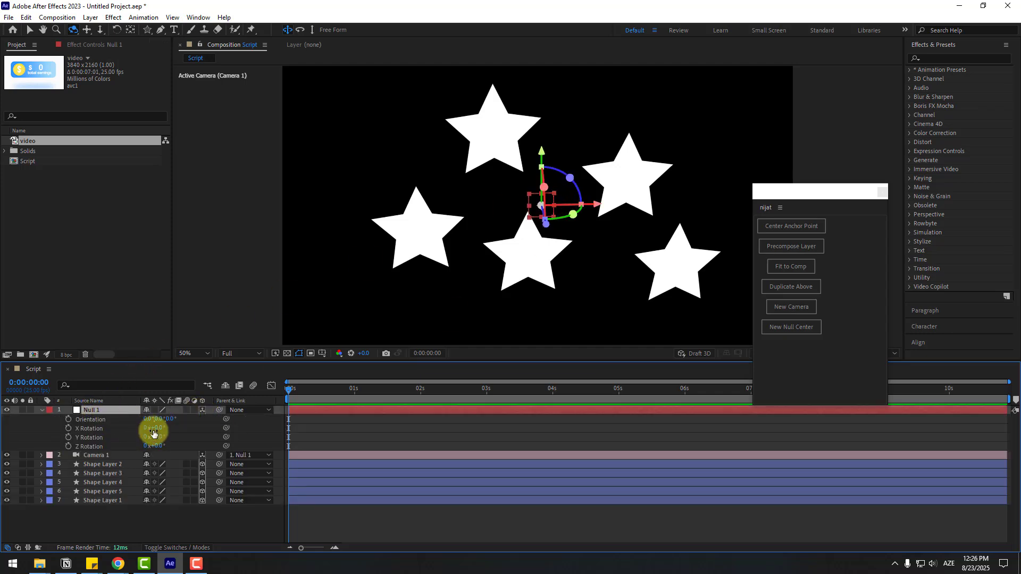
mouse_move(161, 433)
left_mouse_down()
mouse_move(132, 433)
mouse_move(183, 433)
mouse_move(156, 441)
left_mouse_up()
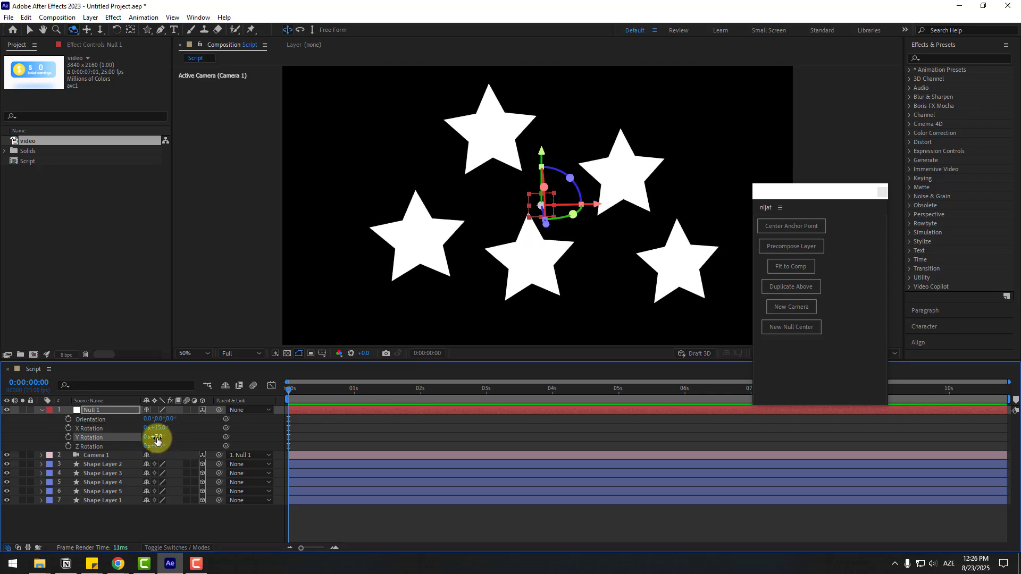